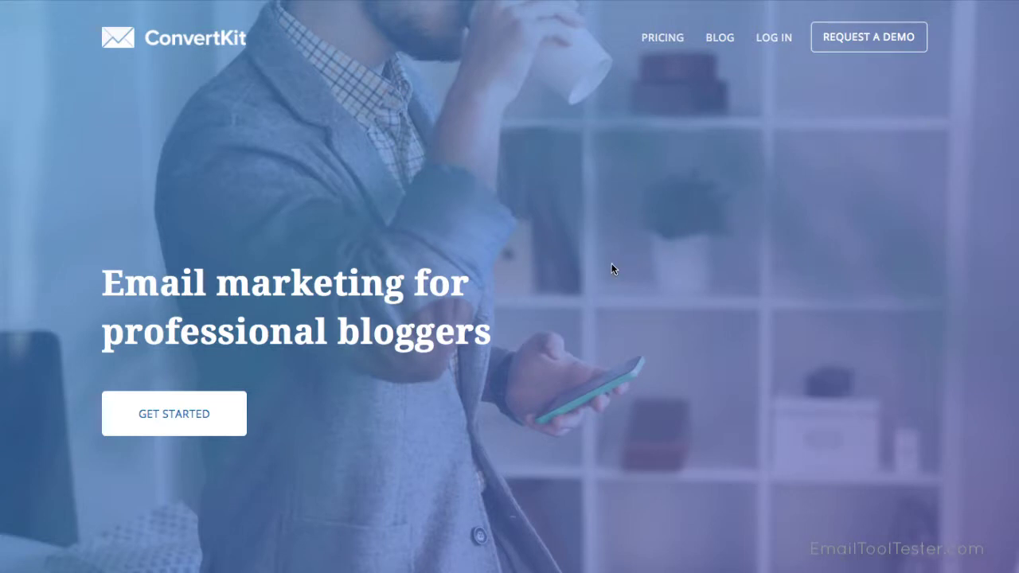
Scroll down the ConvertKit homepage past the blogger pitch toward the pricing plans
scroll(613, 269, "down", 6)
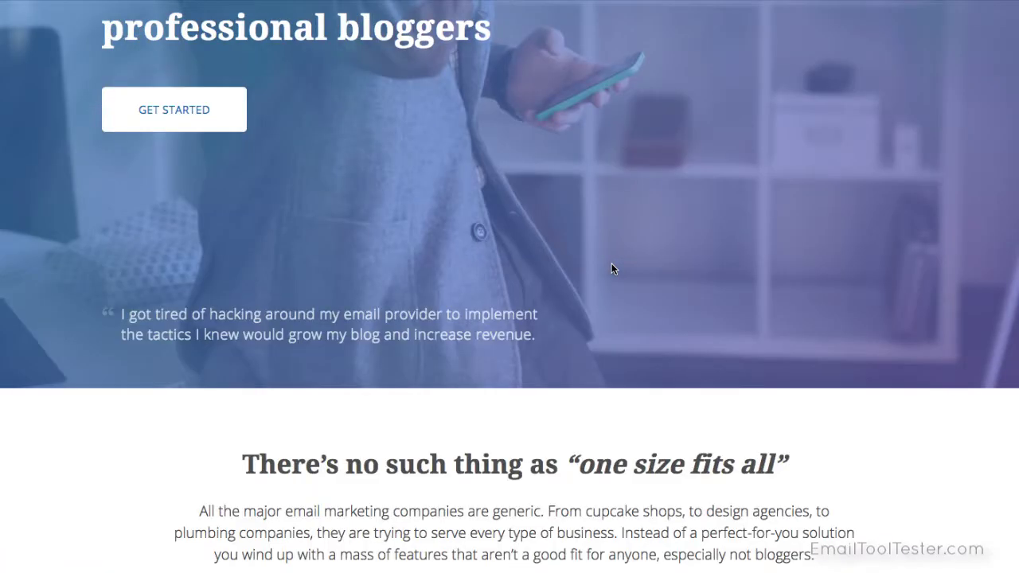
scroll(612, 269, "down", 3)
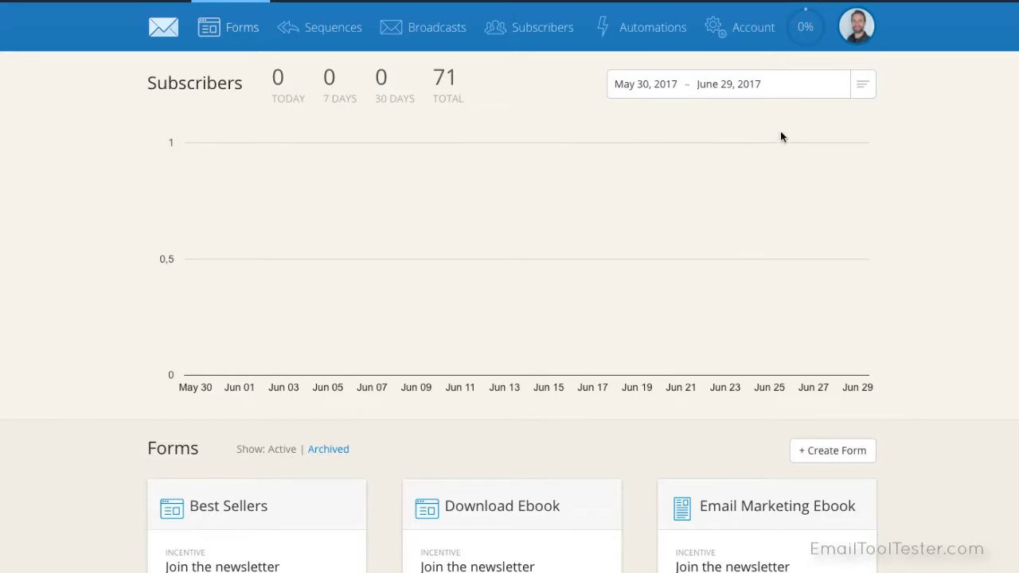
Open the dashboard's list of preset date ranges
left_click(862, 83)
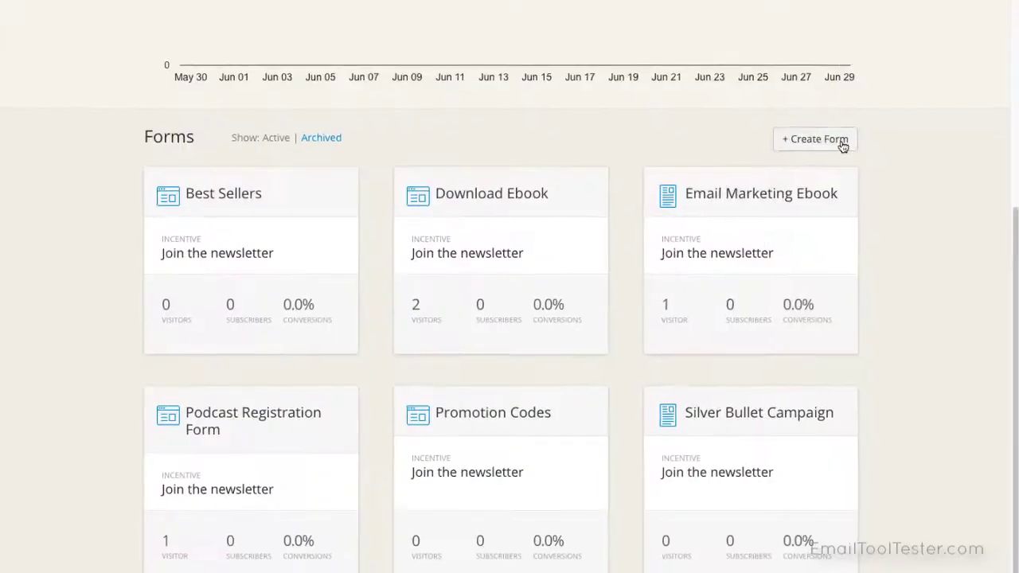
Start a new embeddable form ('A form') to view templates, then scroll down the dashboard
left_click(944, 77)
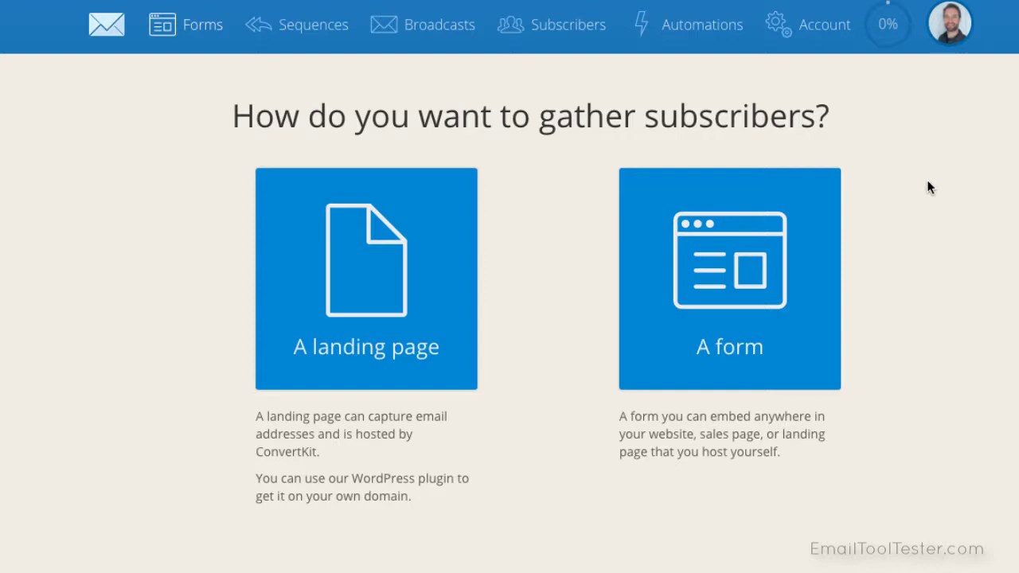
left_click(693, 230)
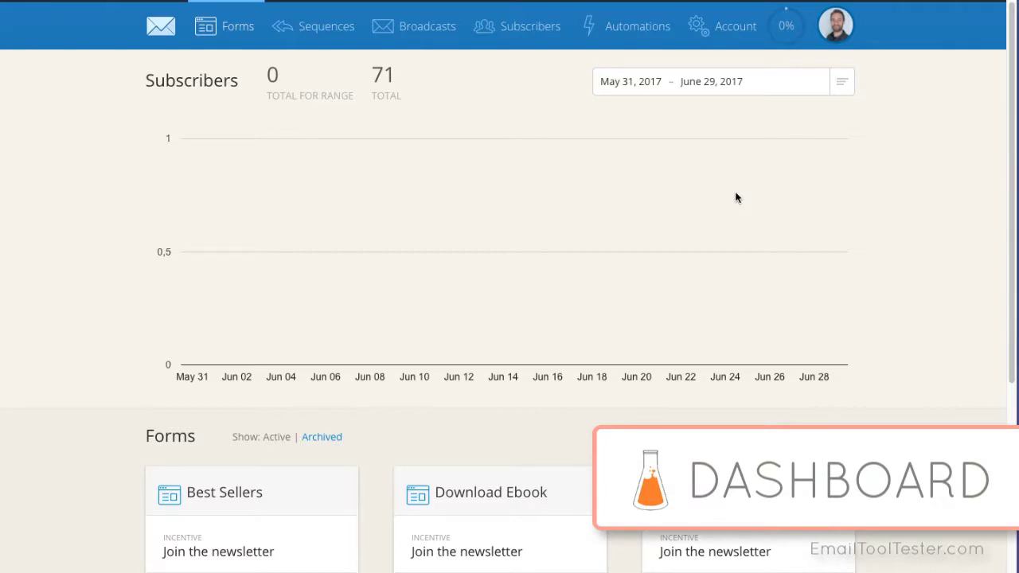
scroll(763, 222, "down", 5)
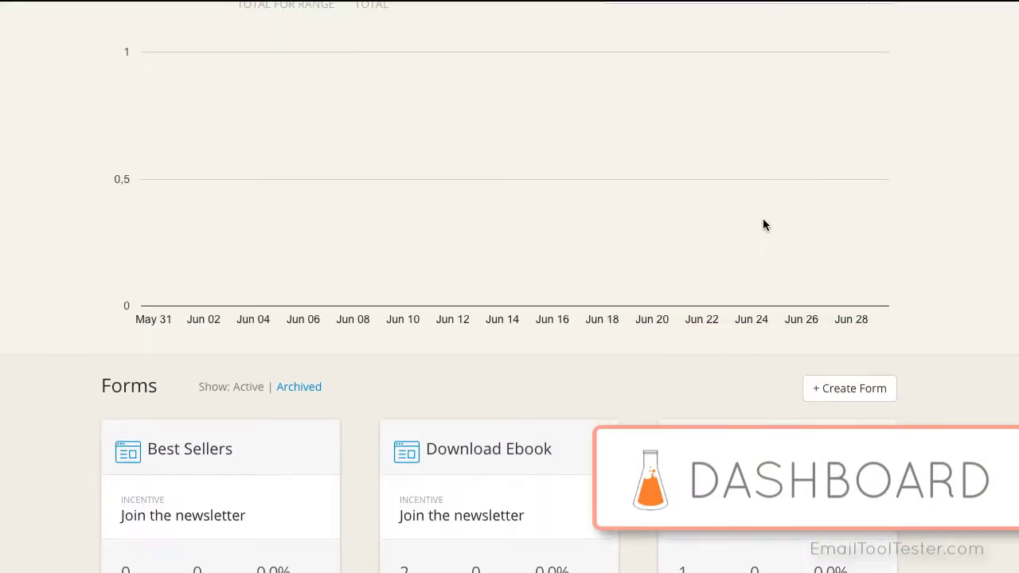
scroll(762, 226, "down", 2)
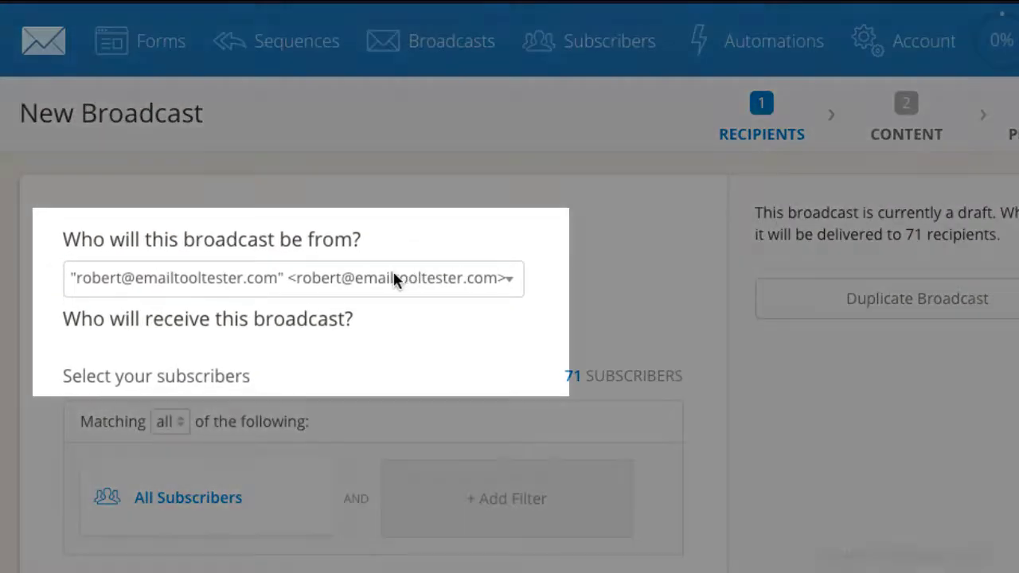
Use the other sender address and filter recipients to Podcast Registration Form subscribers (65)
left_click(381, 242)
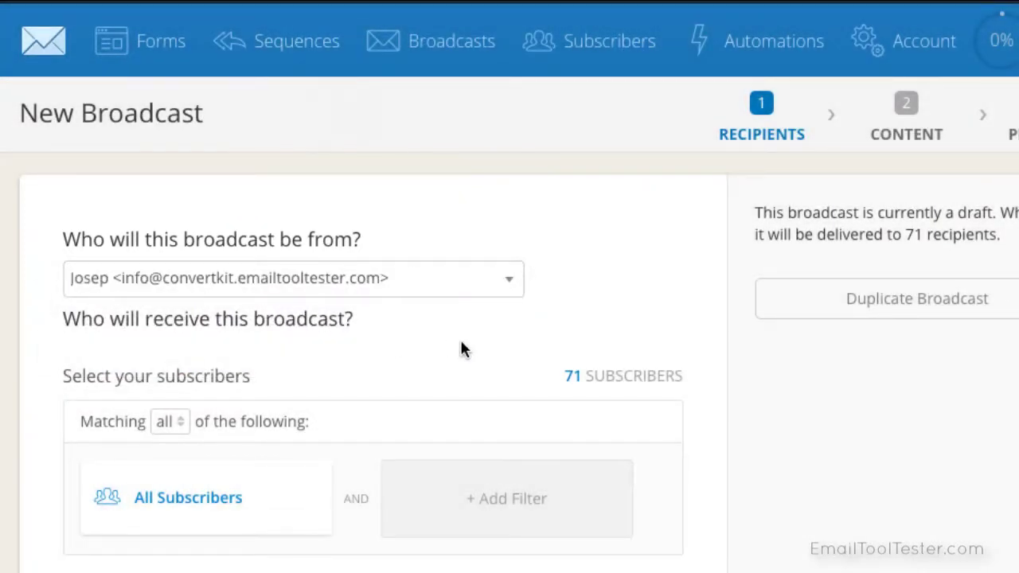
scroll(459, 336, "down", 3)
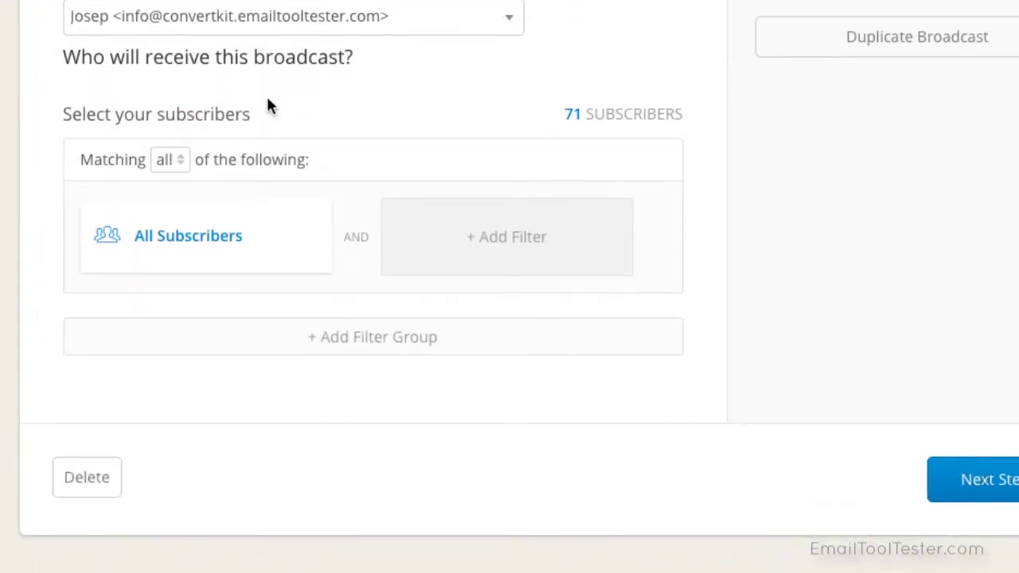
left_click(183, 225)
left_click(184, 245)
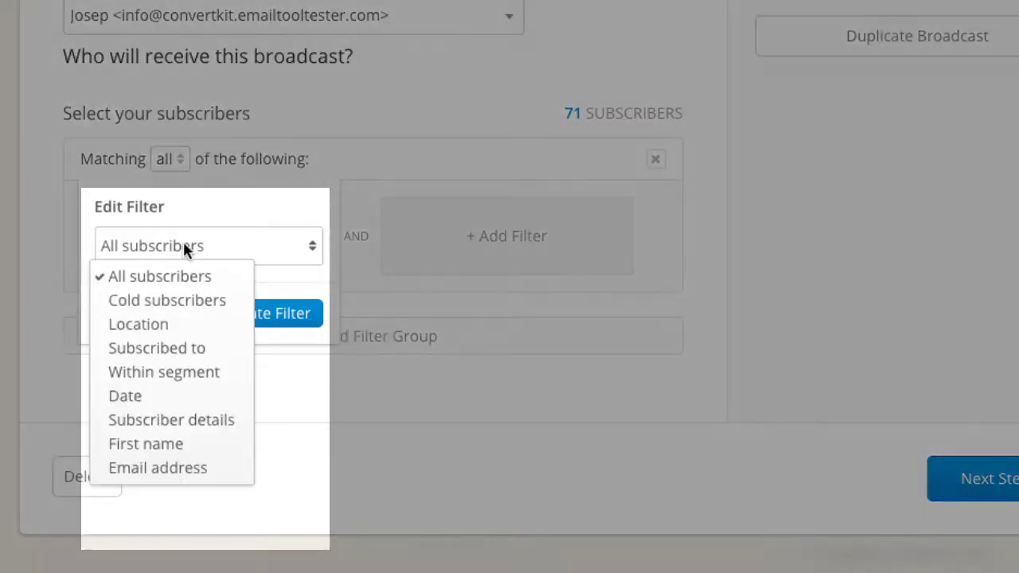
left_click(178, 348)
left_click(166, 297)
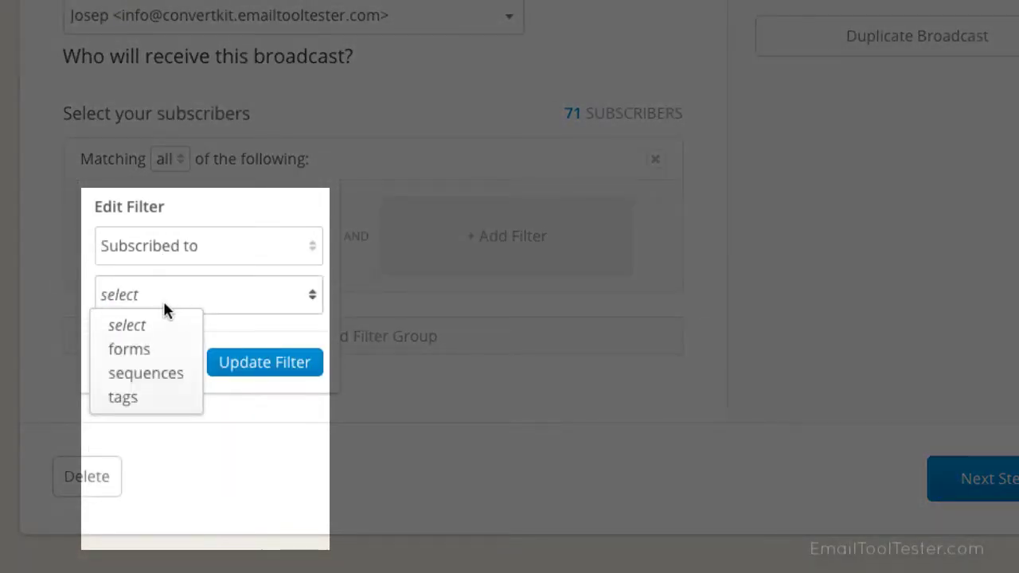
left_click(147, 349)
left_click(191, 337)
left_click(189, 444)
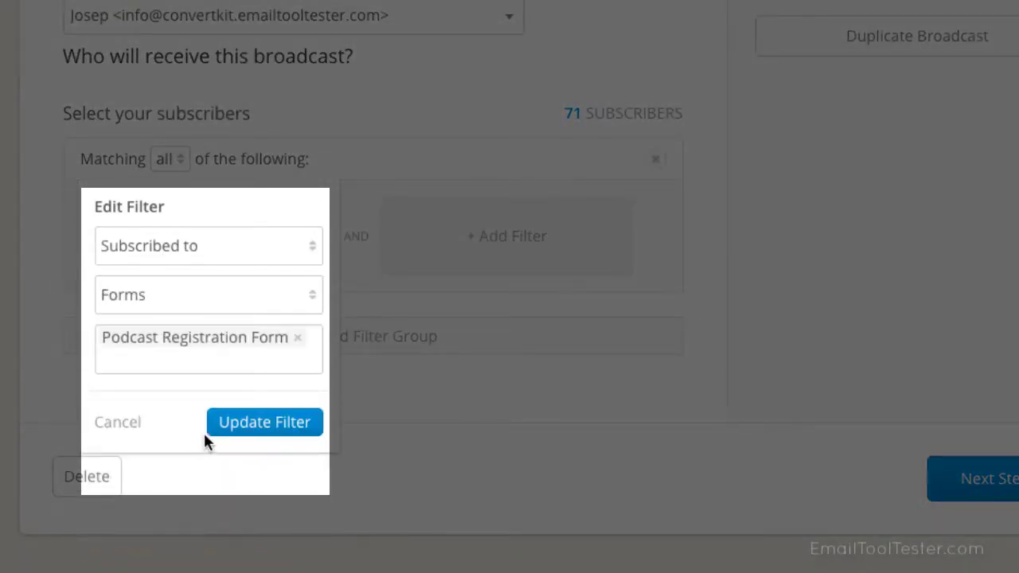
left_click(264, 430)
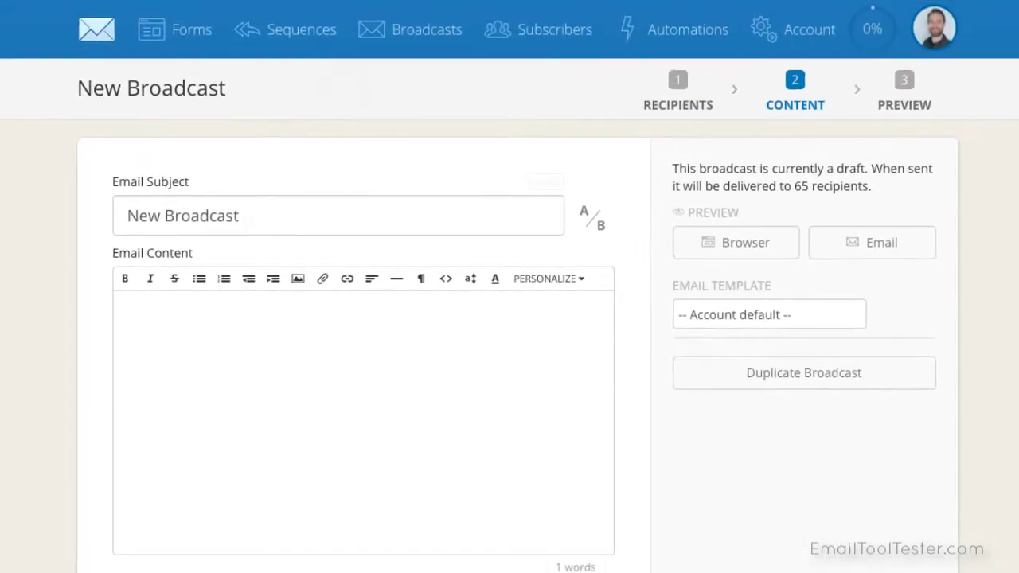
Replace the subject with 'Check out latest podcast', type the EmailToolTester.com podcast announcement, and bullet the deliverability line
key("ctrl+a")
key("BackSpace")
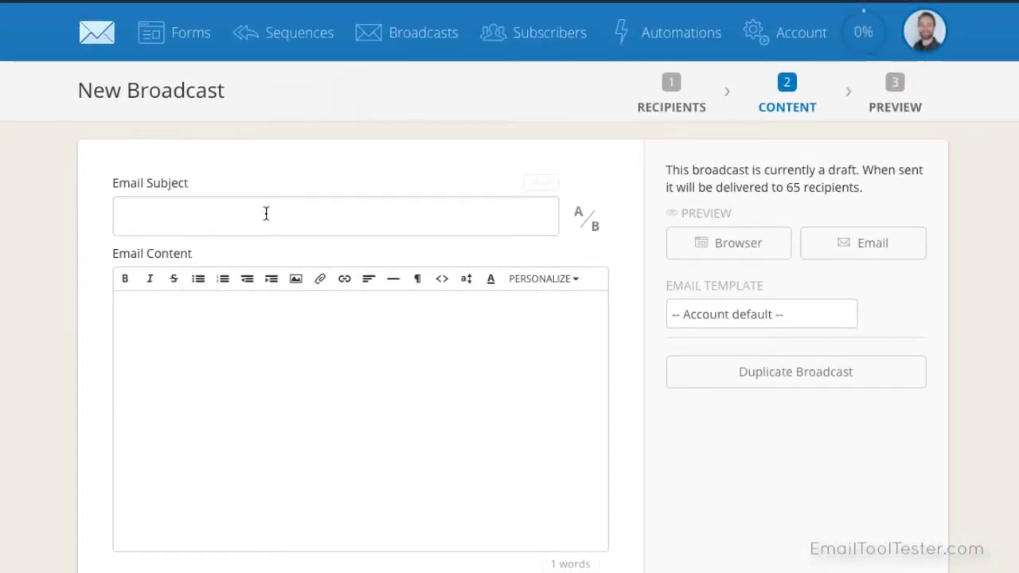
type("Check out latest podcast")
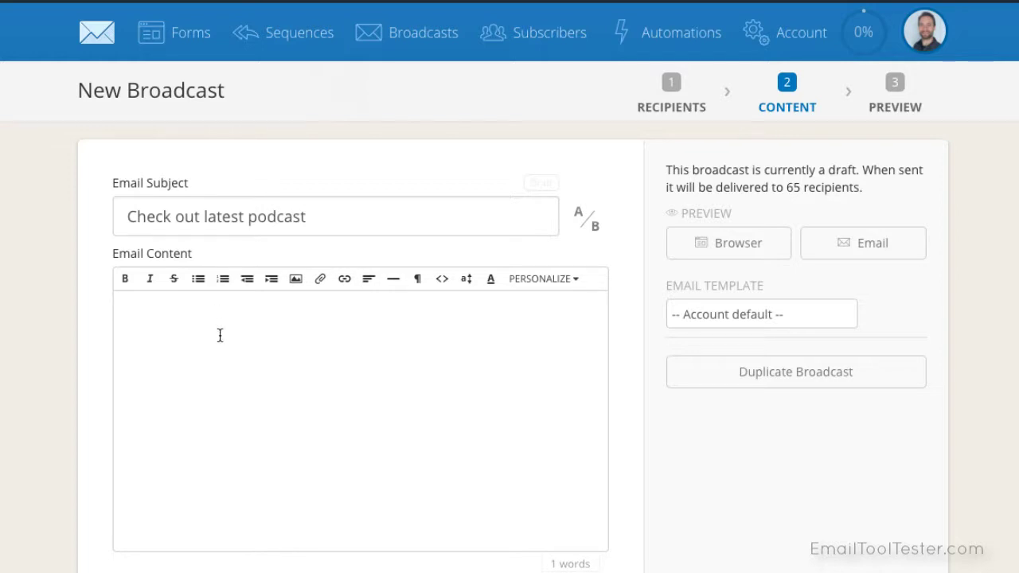
type("Hi there, Be aware that the latest podcast in EmailToolTester.com is now available to download. There we'll talk about email deliverability and the best tip to improve your open rates. I hope you enjoy! Cheers, Josep")
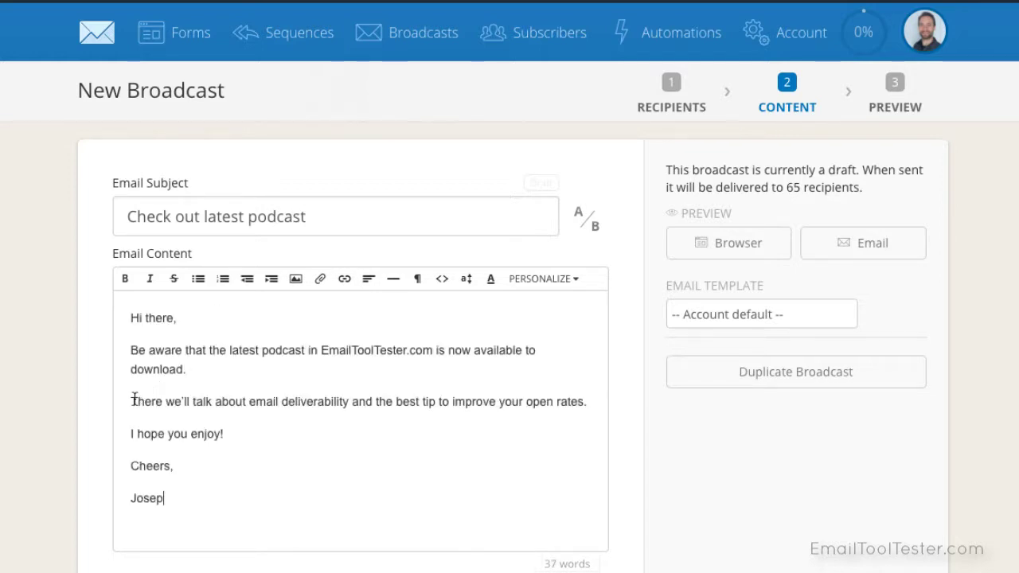
left_click(198, 278)
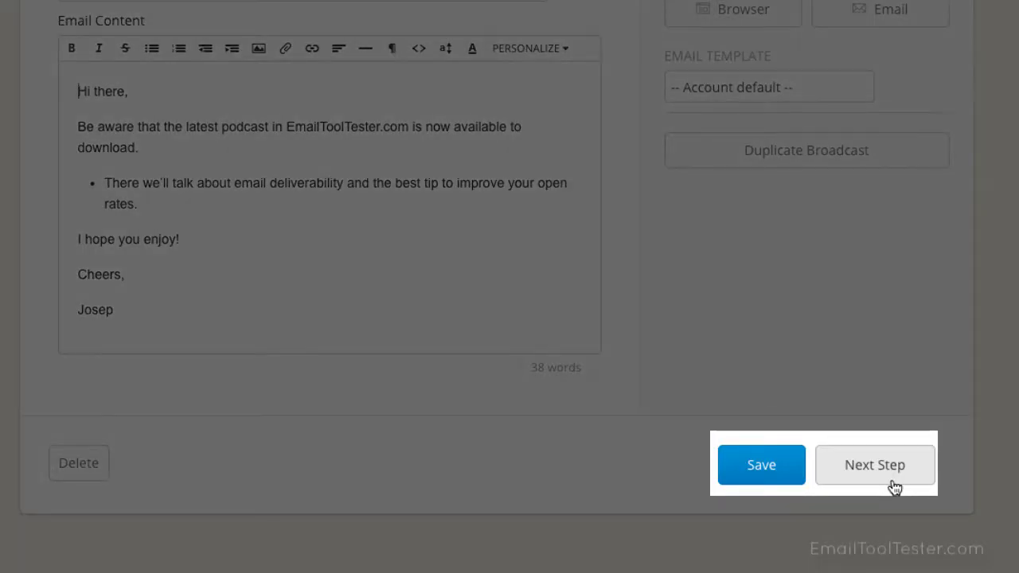
Preview the email, then send it immediately, confirming delivery to 65 recipients
left_click(884, 470)
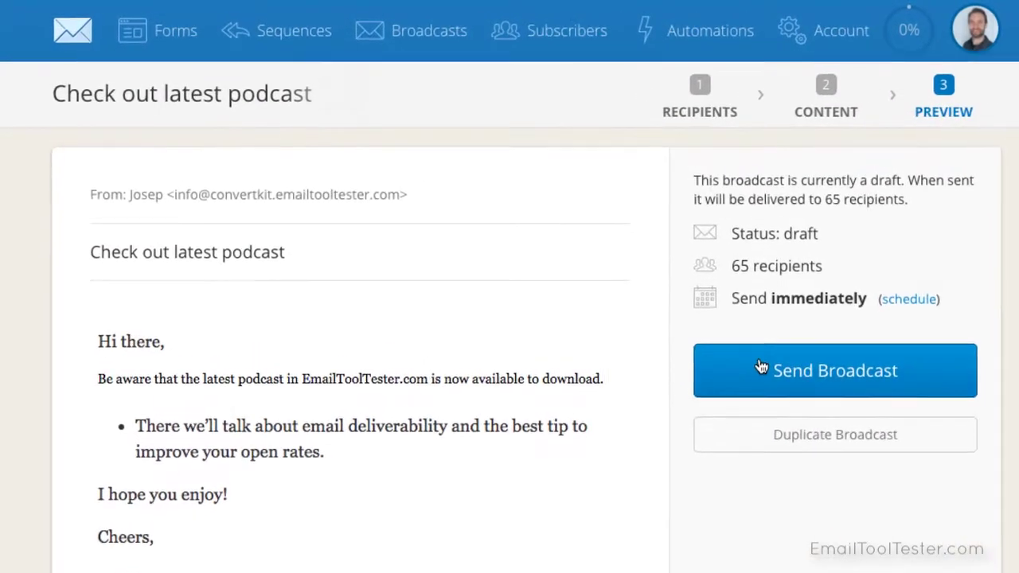
left_click(762, 368)
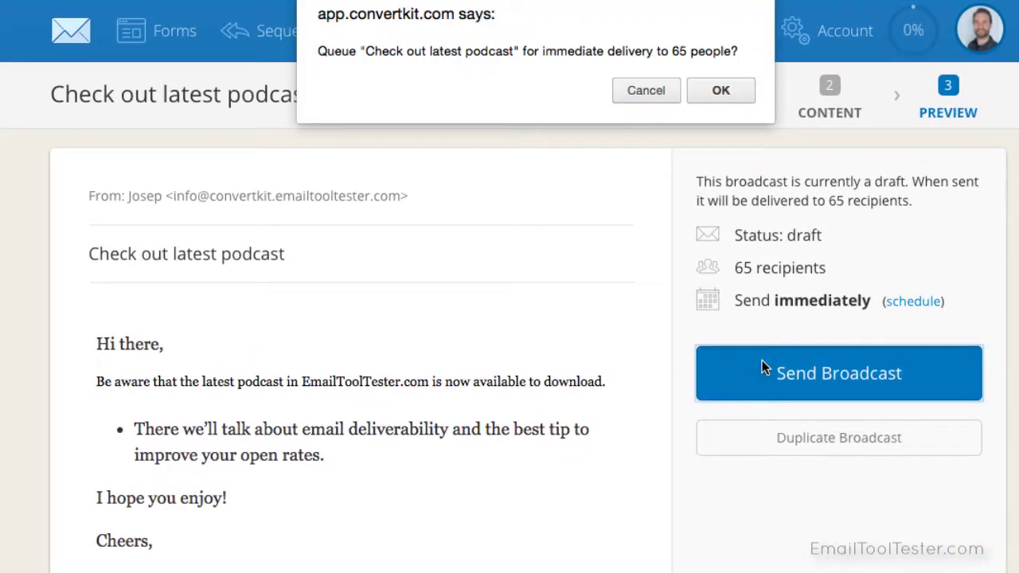
left_click(718, 92)
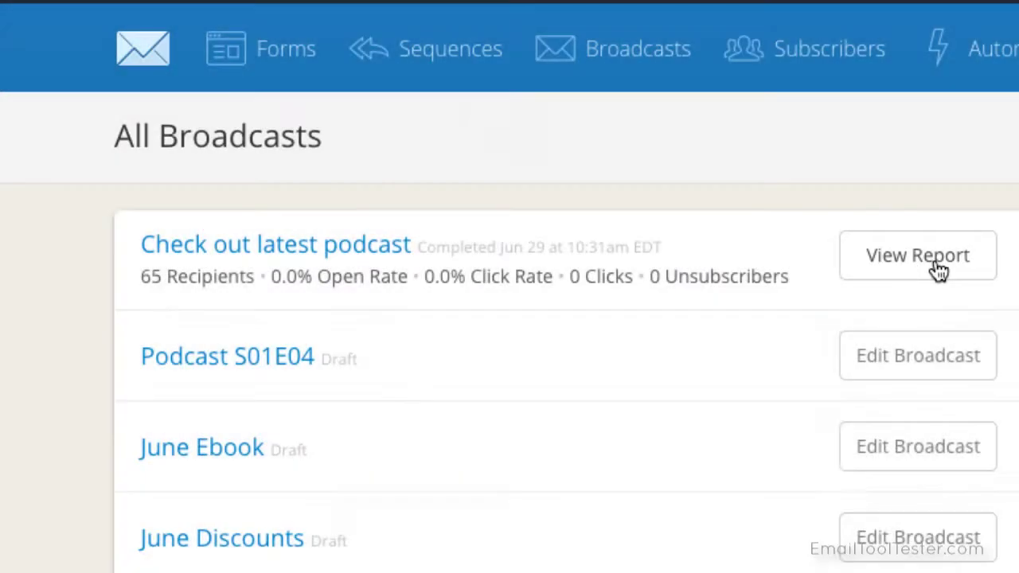
Open the podcast broadcast's report and check its Opens, Clicks and Unsubscribes
left_click(939, 269)
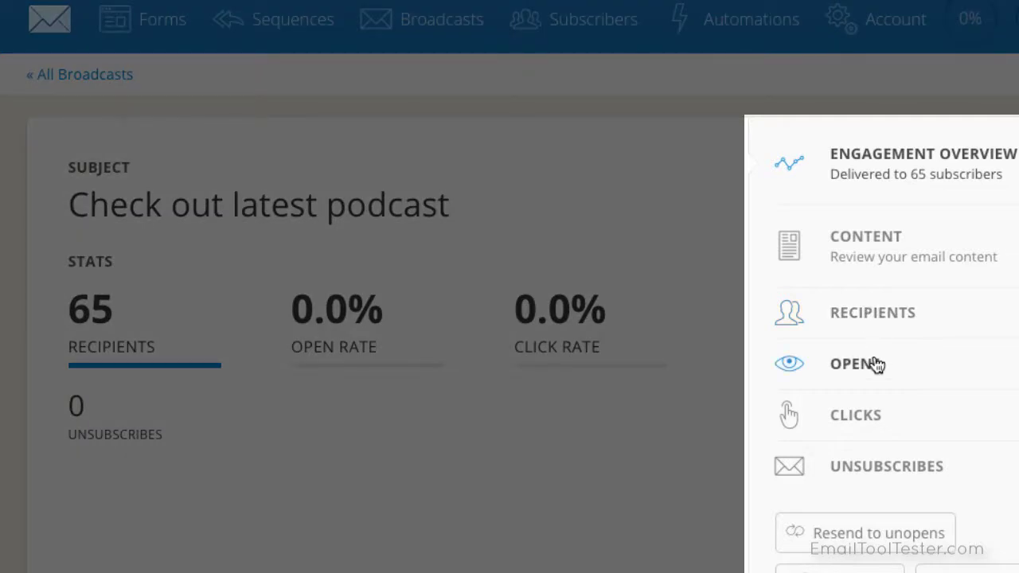
left_click(876, 365)
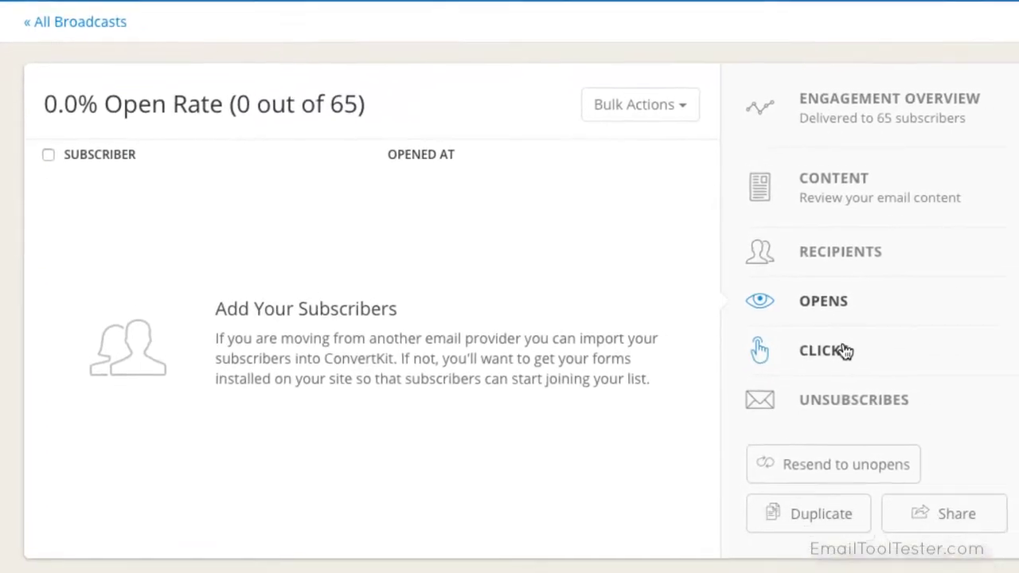
left_click(845, 351)
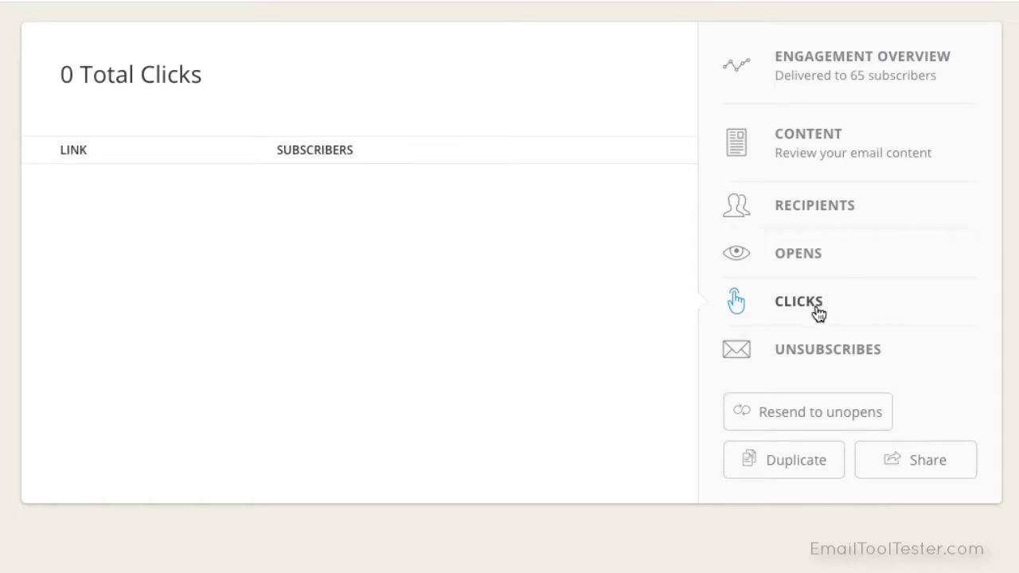
left_click(817, 354)
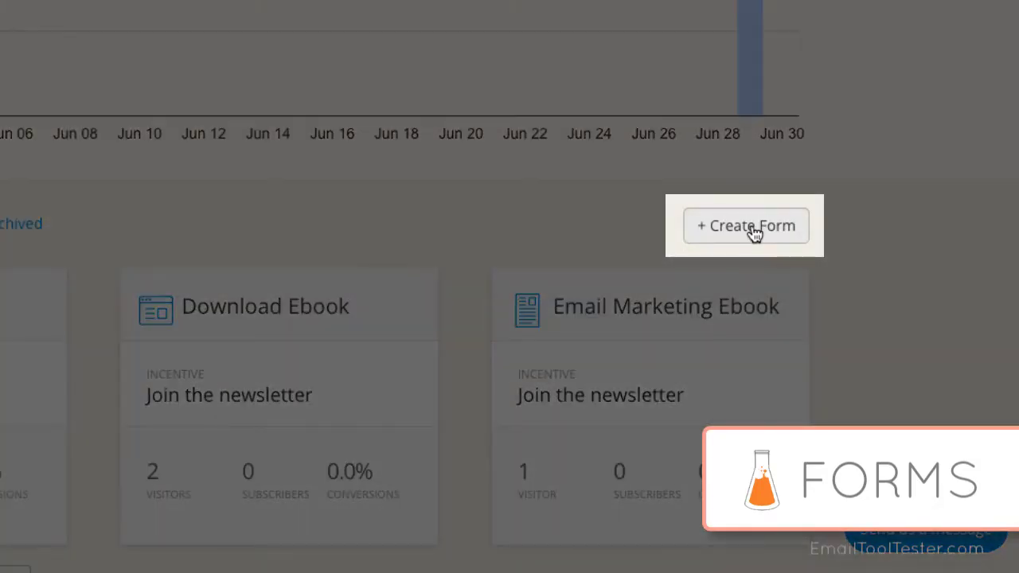
Create an inline form, changing 'newsletter' to 'email' in the heading and 'content' to 'posts' in the subtitle
left_click(826, 374)
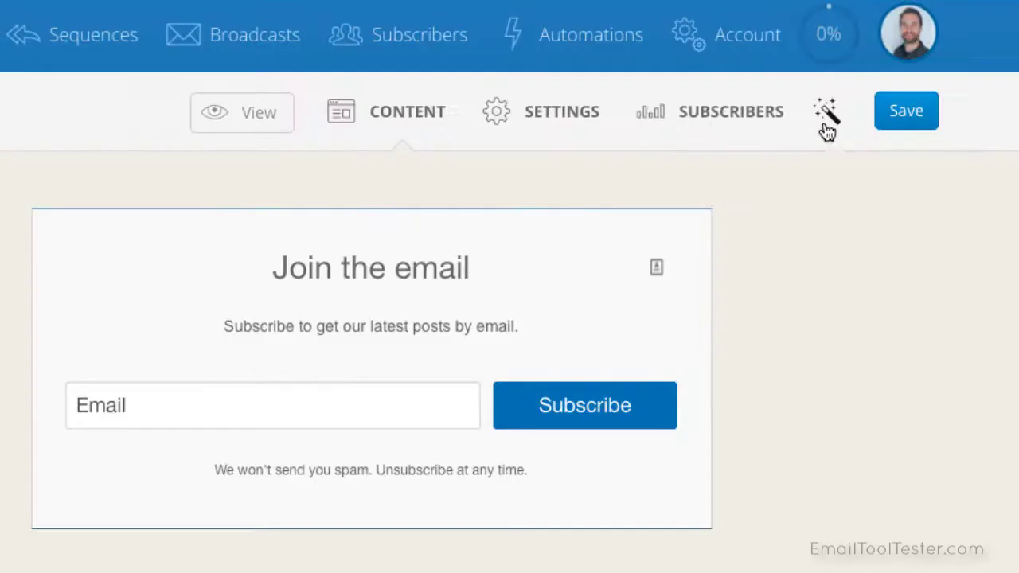
left_click(824, 119)
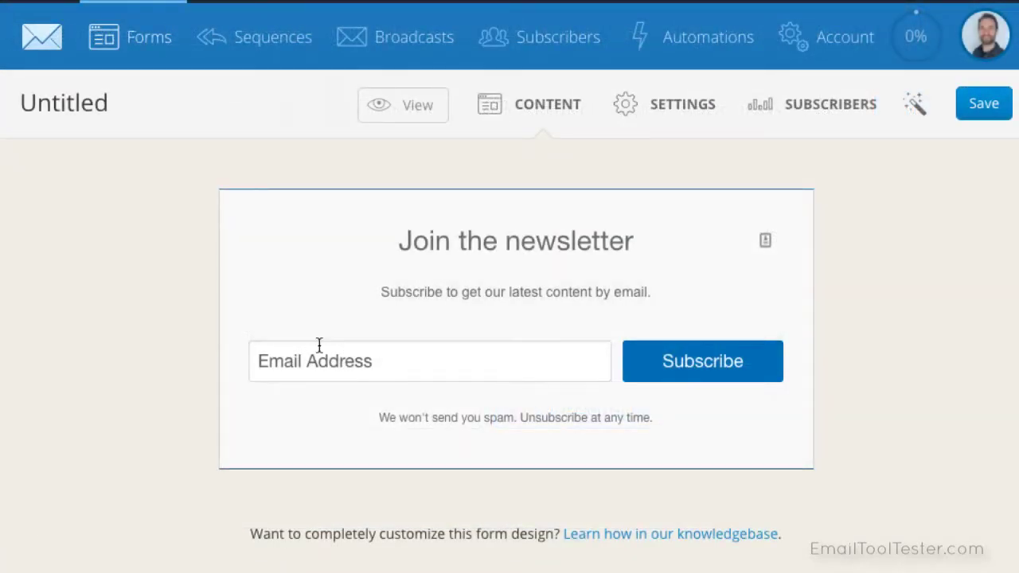
double_click(589, 240)
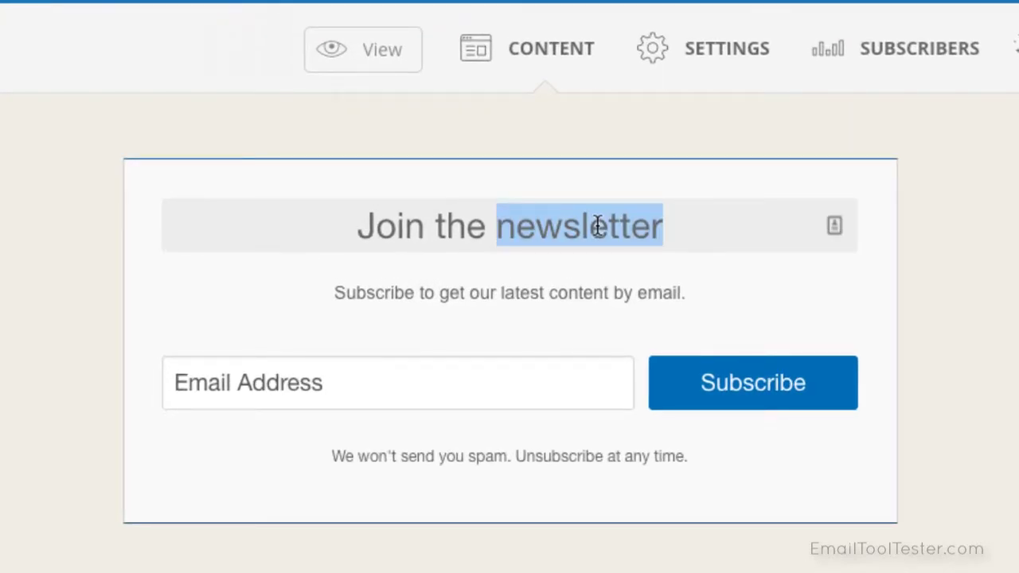
type("email")
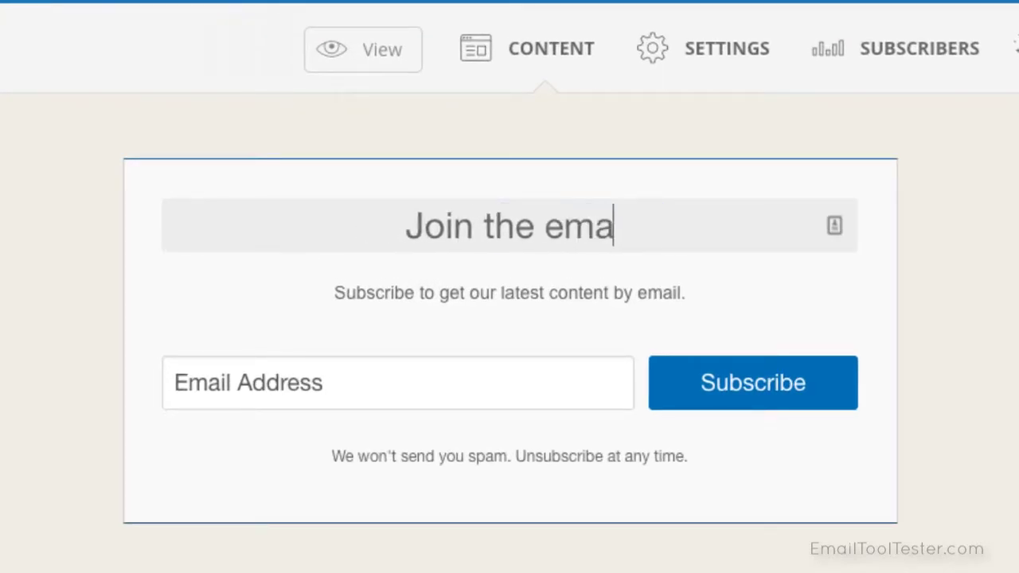
left_click(551, 295)
double_click(552, 294)
type("posts")
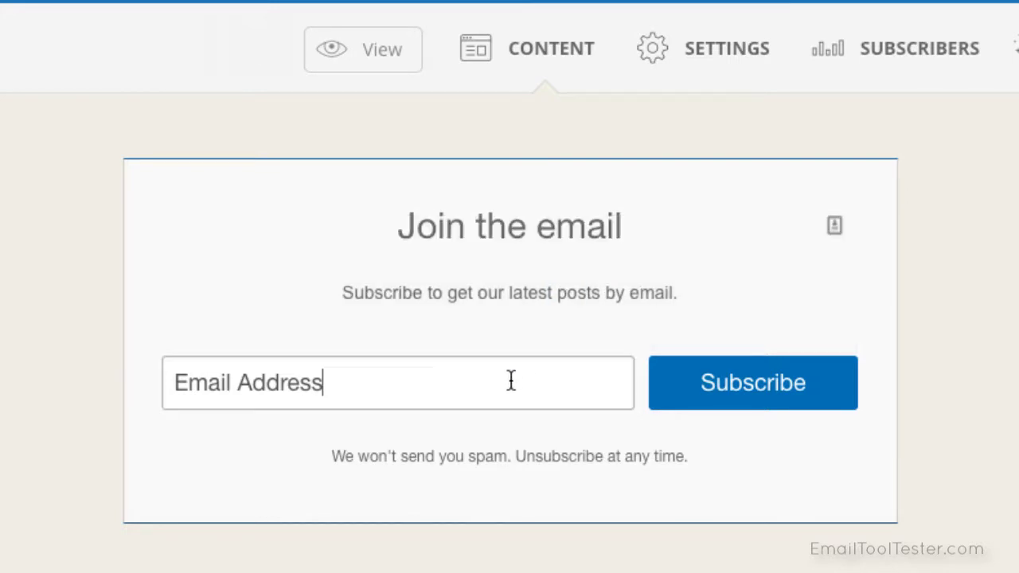
Change the email field's text to 'Email' and start a landing page
double_click(182, 381)
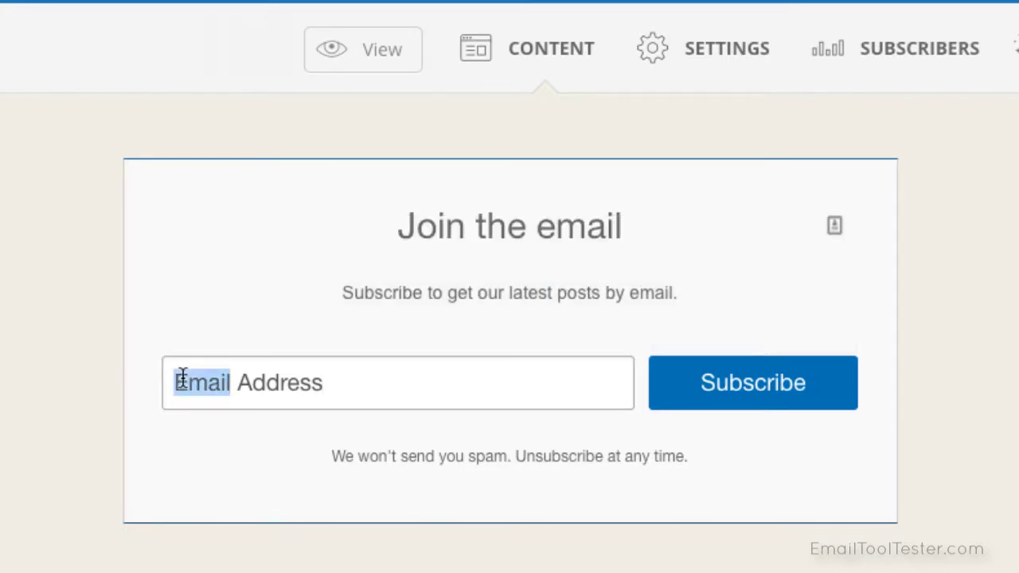
key("ctrl+a")
type("Email")
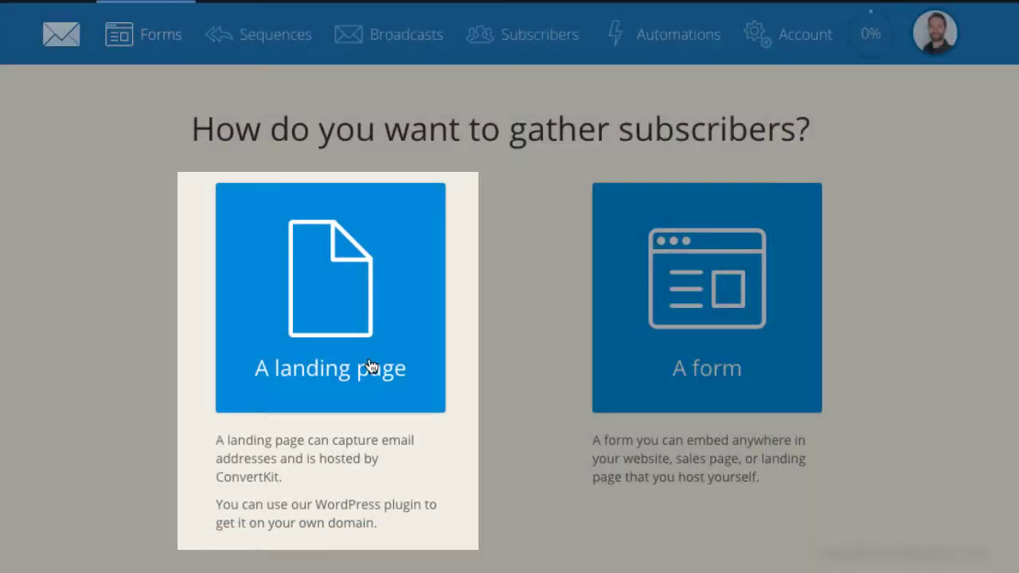
left_click(370, 366)
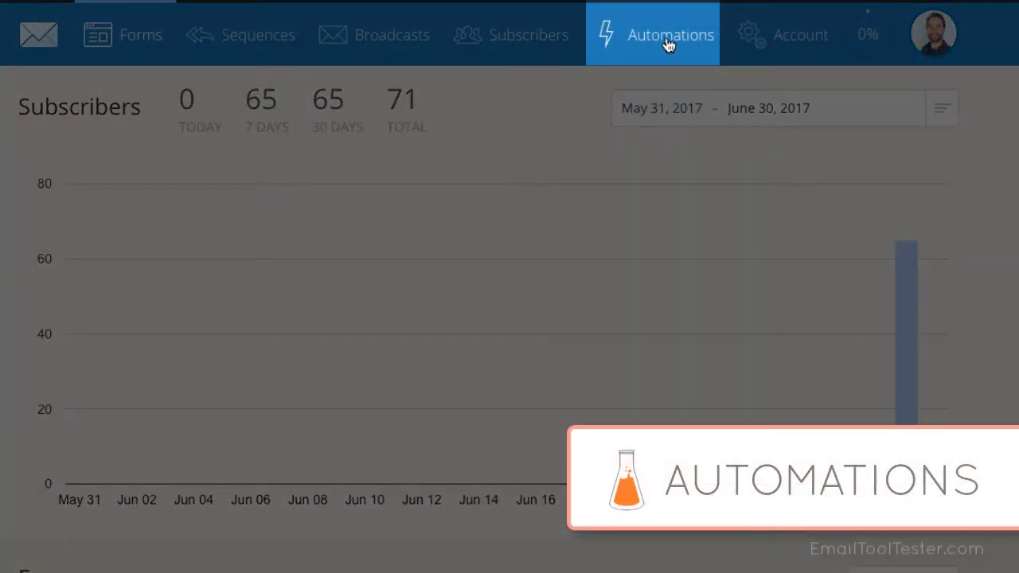
Add a 'Clicks a link' automation rule whose action adds the newly created tag 'Phone Geek'
left_click(668, 46)
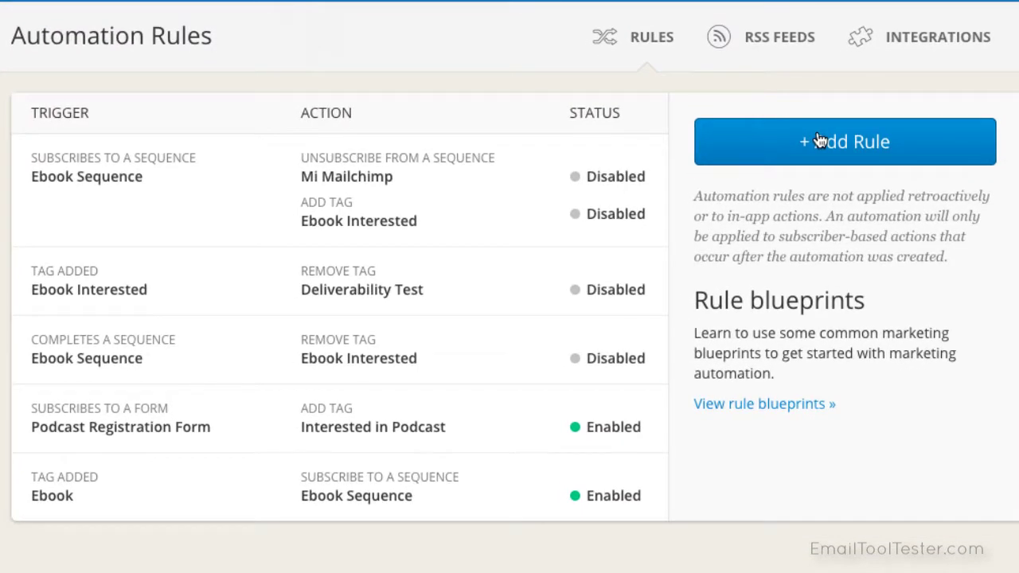
left_click(820, 139)
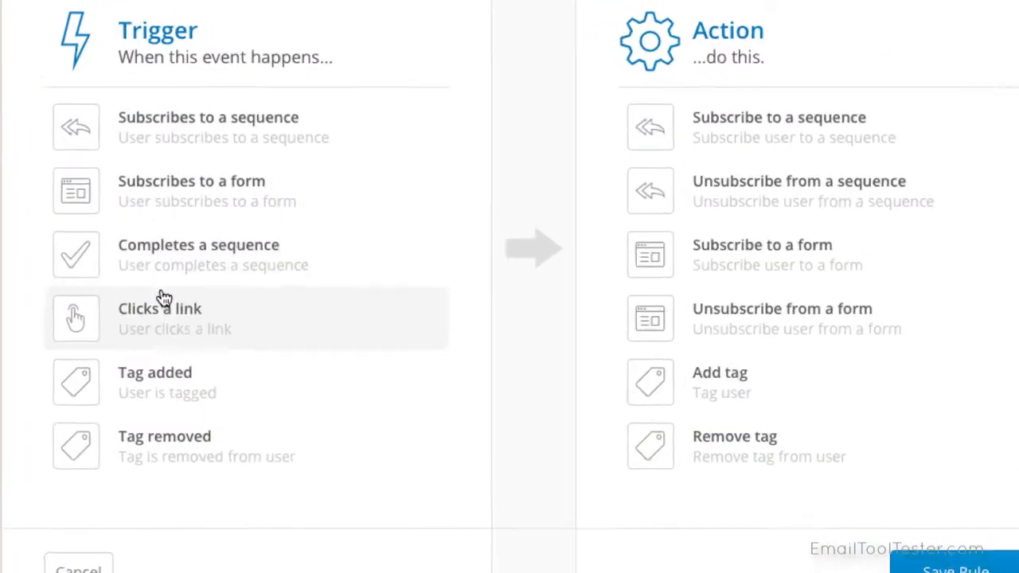
left_click(182, 280)
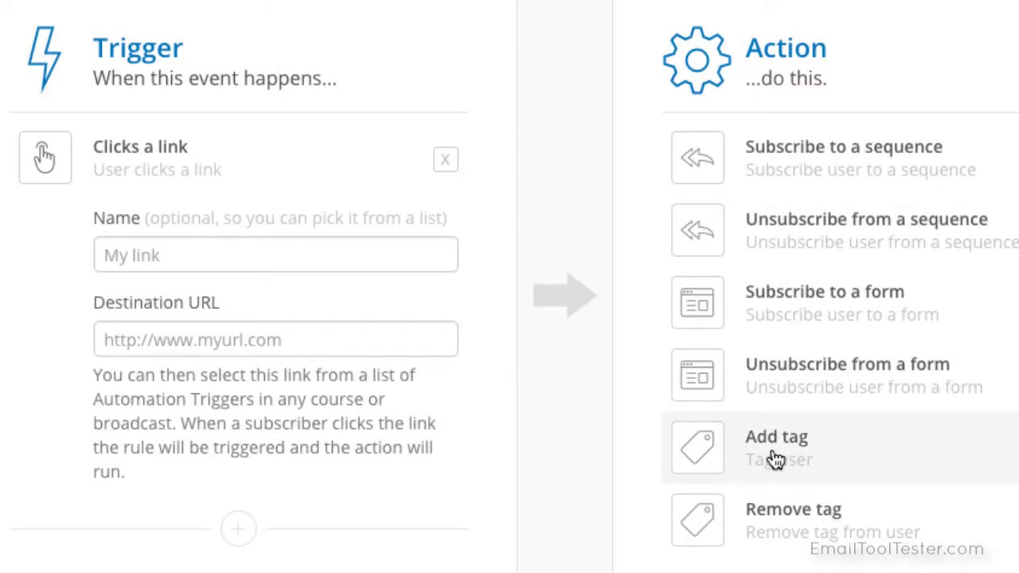
left_click(775, 459)
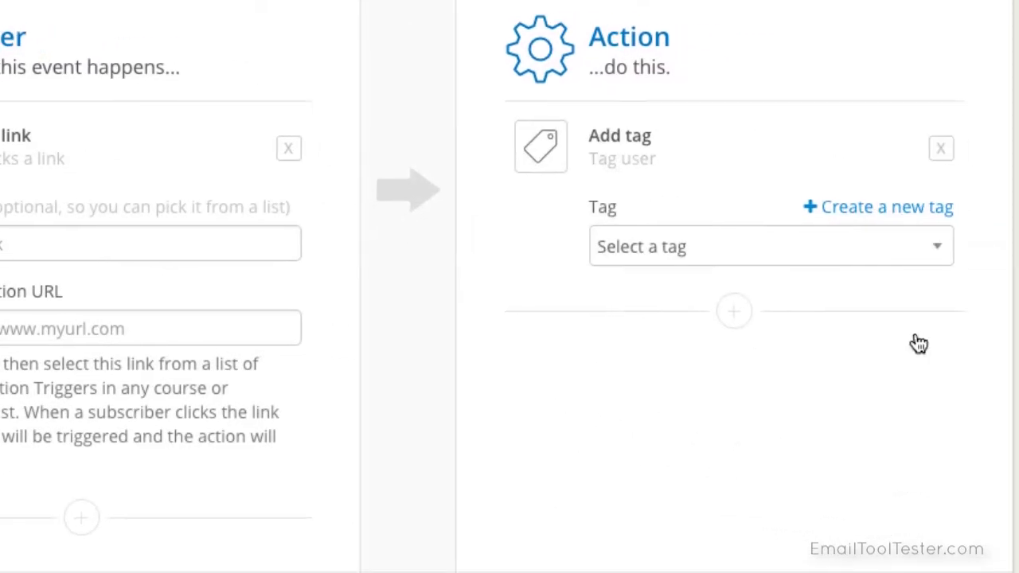
left_click(848, 201)
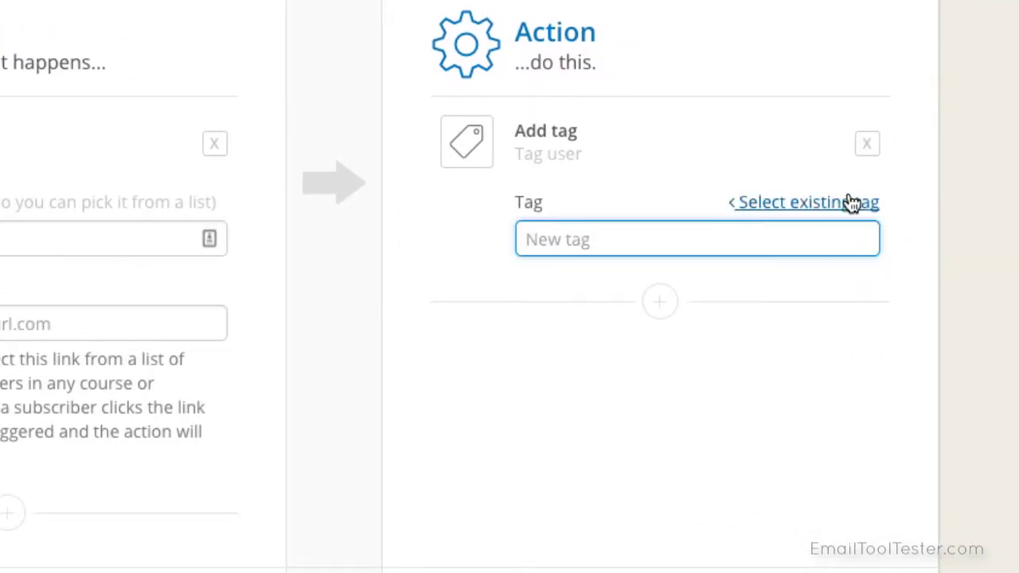
type("Phone Geek")
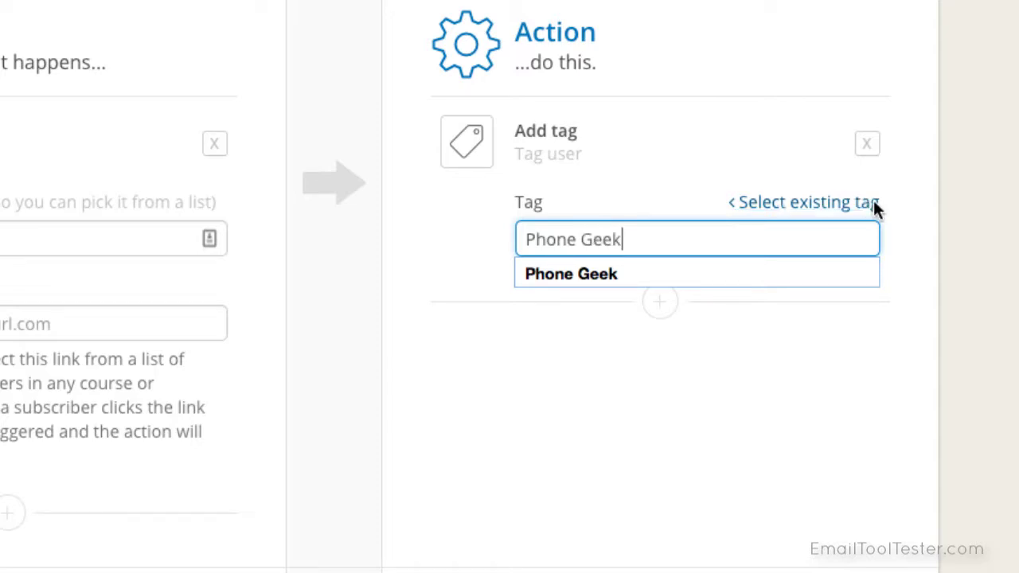
left_click(848, 270)
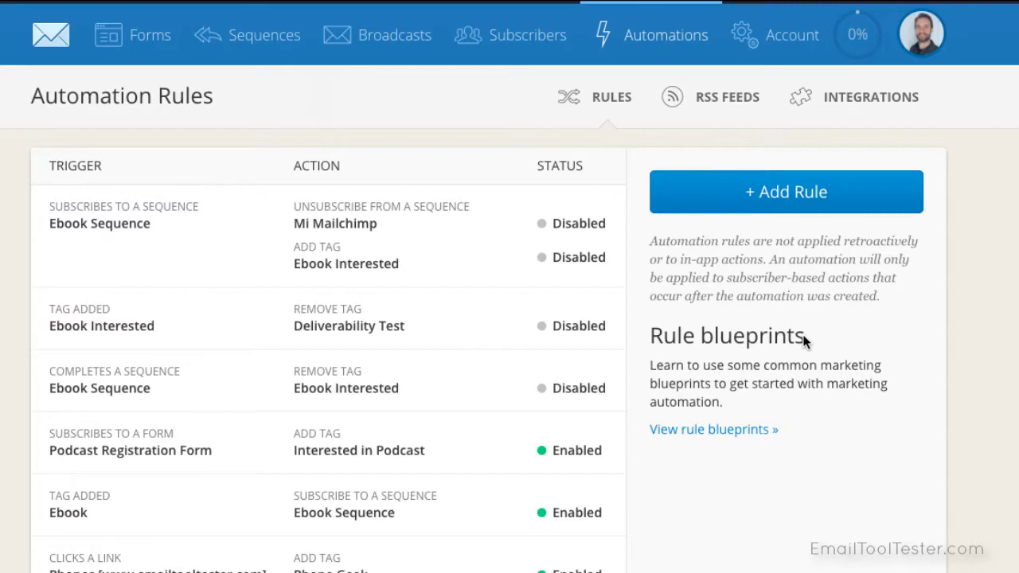
scroll(804, 341, "down", 10)
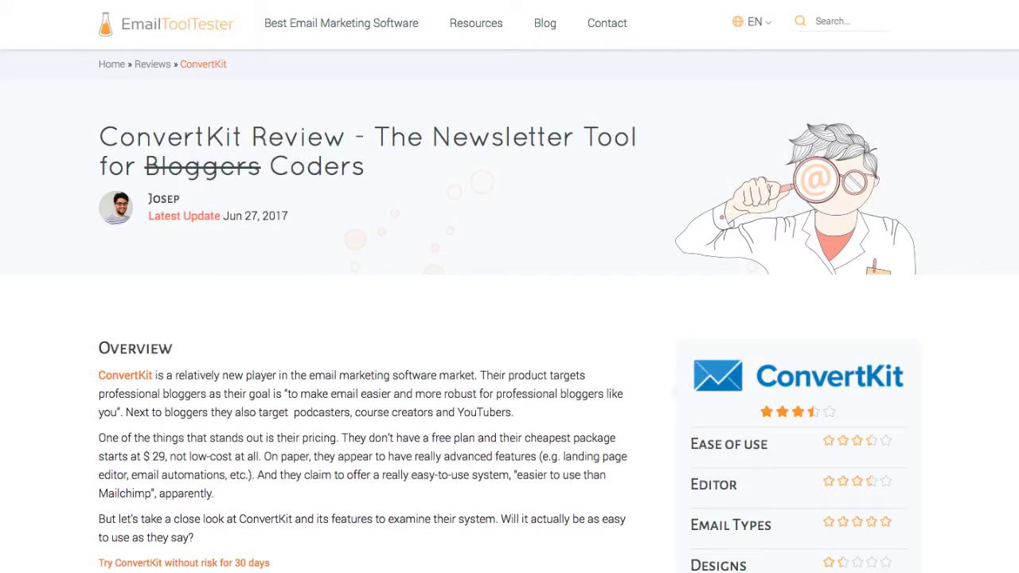
scroll(509, 287, "down", 2)
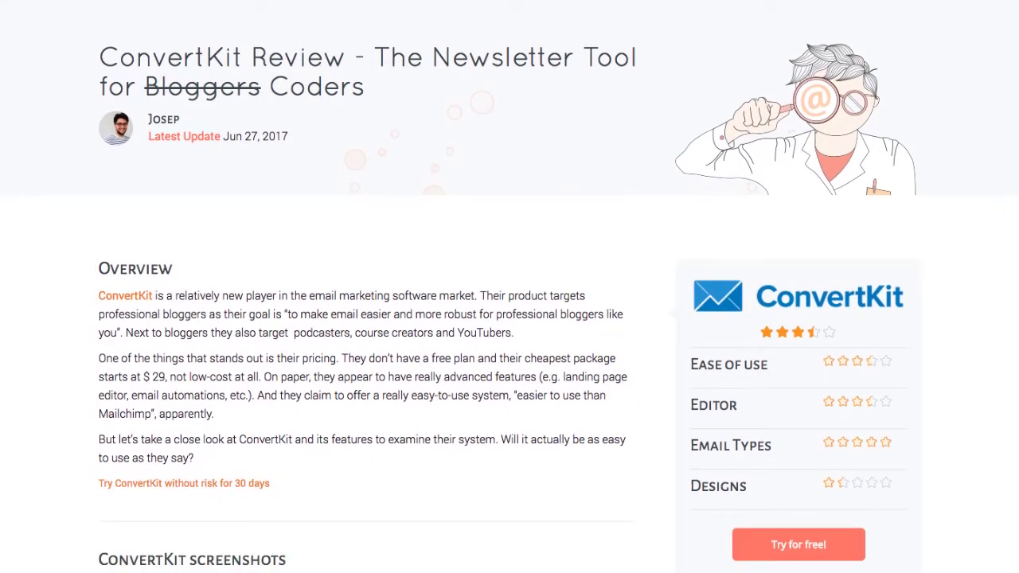